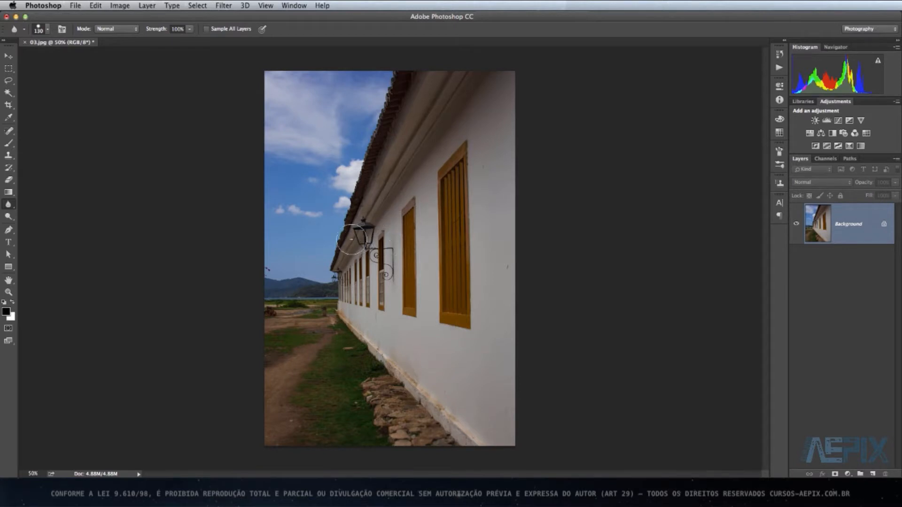
# Activate the Burn tool and set its range to Shadows, keeping the 363 px brush and 5% exposure.
pyautogui.click(9, 218)
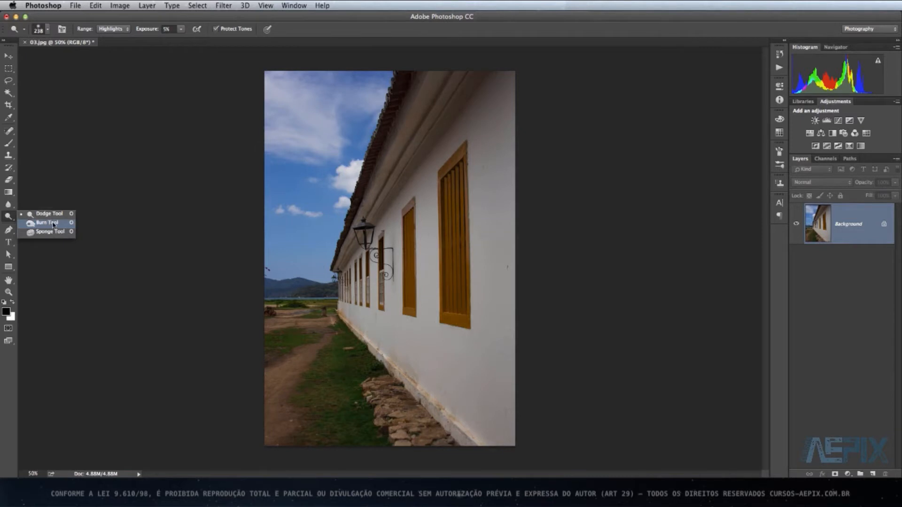
pyautogui.click(50, 224)
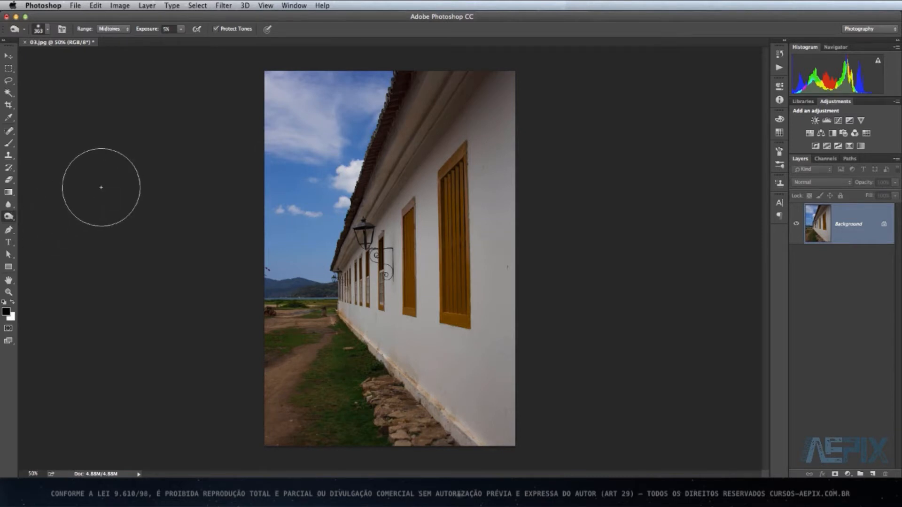
pyautogui.click(48, 31)
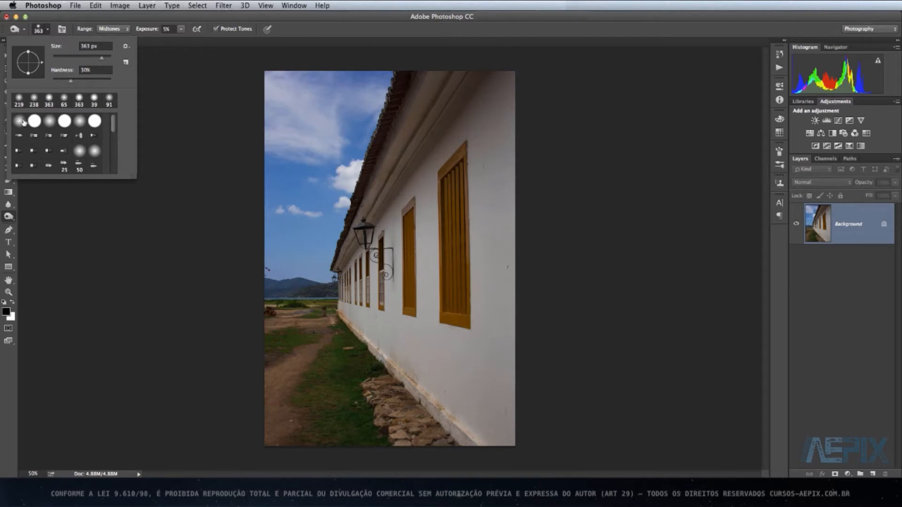
pyautogui.press('Return')
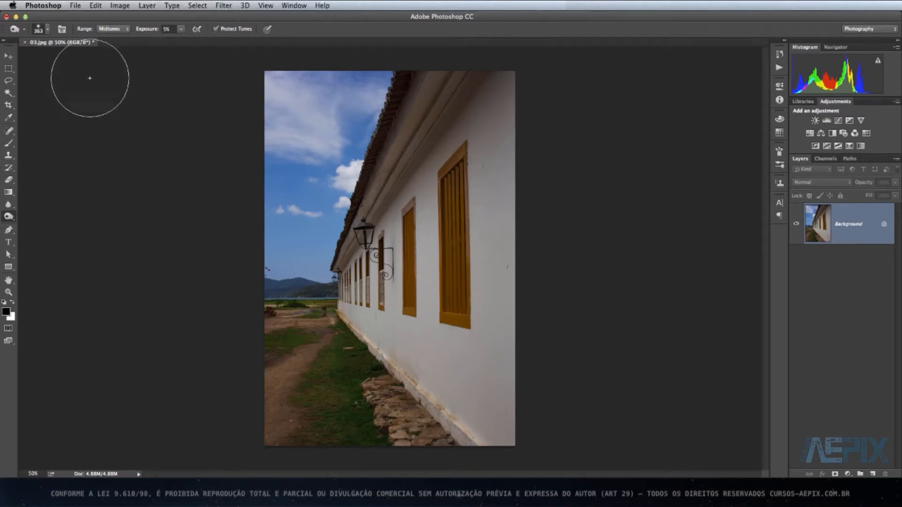
pyautogui.click(122, 30)
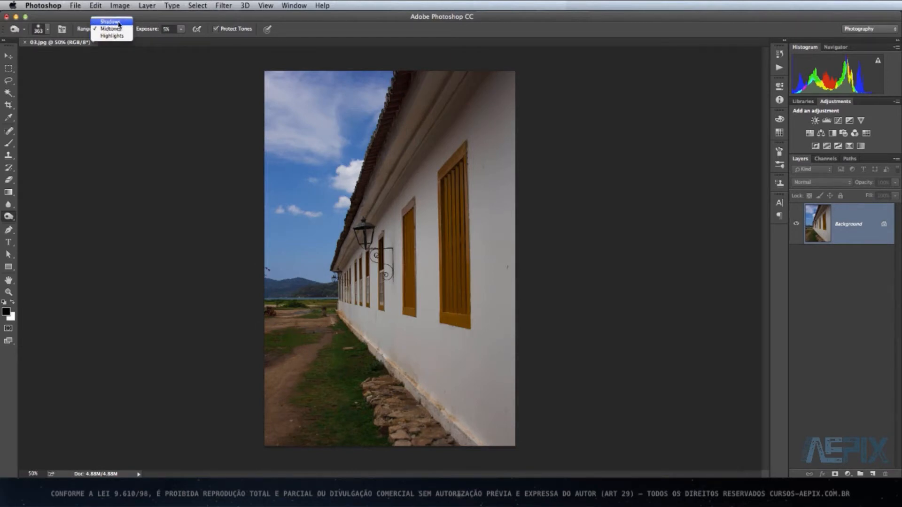
pyautogui.click(116, 22)
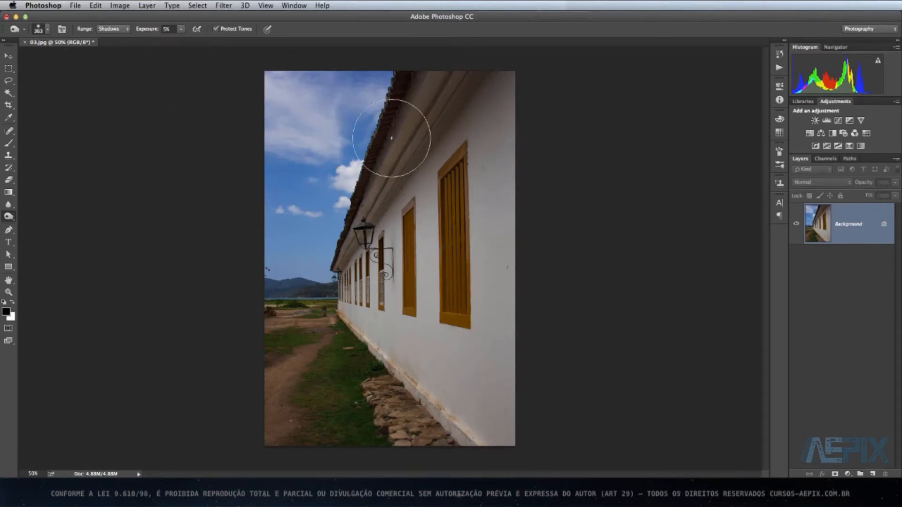
pyautogui.click(181, 30)
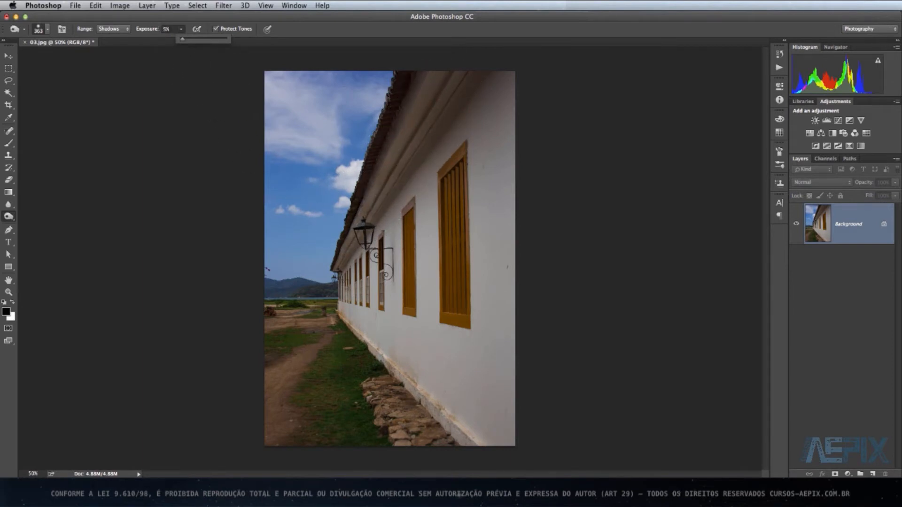
pyautogui.click(188, 20)
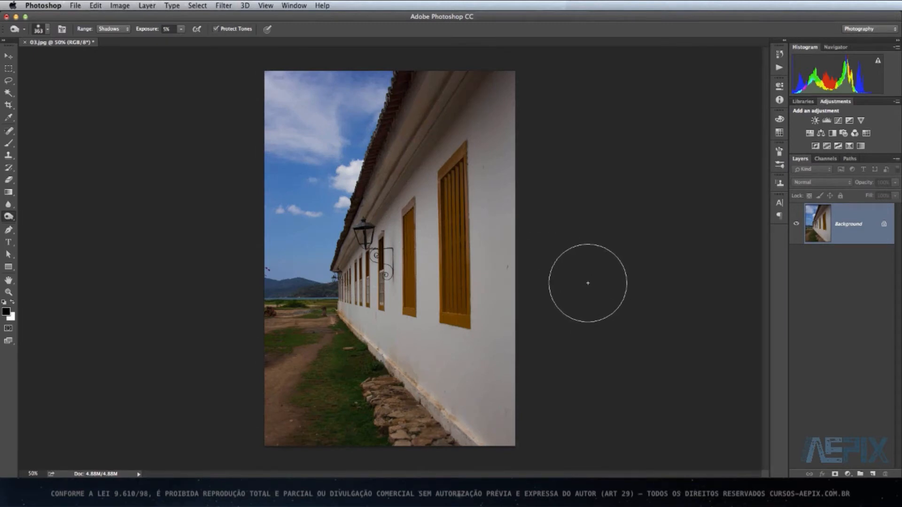
pyautogui.click(197, 29)
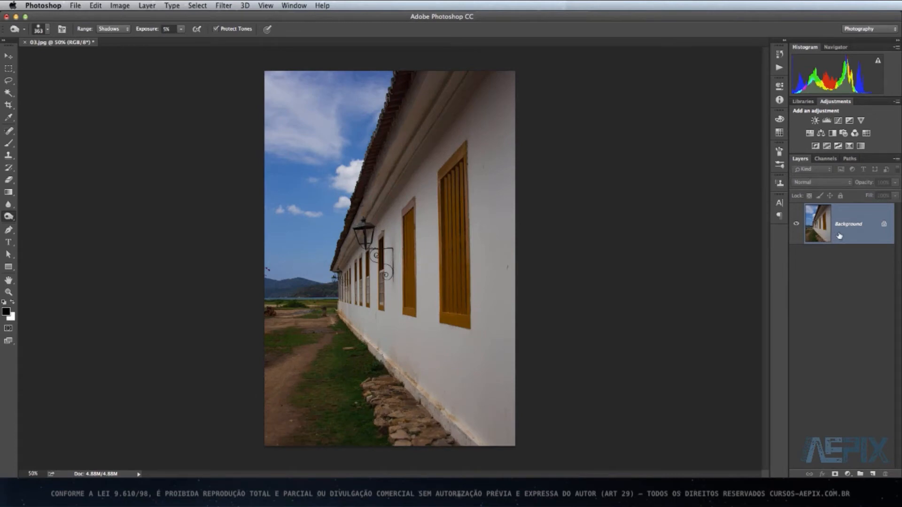
# Duplicate the Background layer, burn the shadows along the roof eaves on the copy, and compare it with the original.
pyautogui.press('super+j')
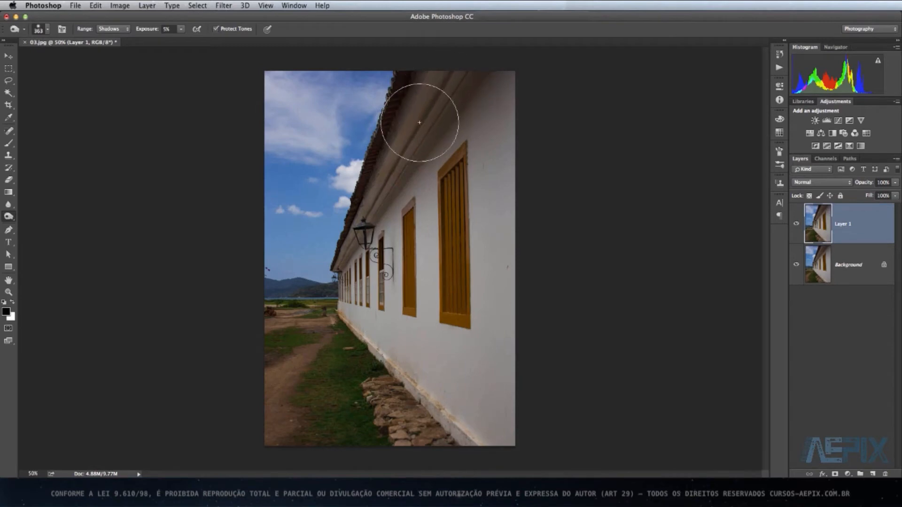
pyautogui.moveTo(436, 123)
pyautogui.mouseDown()
pyautogui.moveTo(449, 87)
pyautogui.moveTo(465, 75)
pyautogui.moveTo(441, 78)
pyautogui.moveTo(348, 240)
pyautogui.moveTo(396, 177)
pyautogui.moveTo(427, 111)
pyautogui.moveTo(455, 86)
pyautogui.moveTo(495, 77)
pyautogui.moveTo(402, 172)
pyautogui.moveTo(366, 244)
pyautogui.mouseUp()
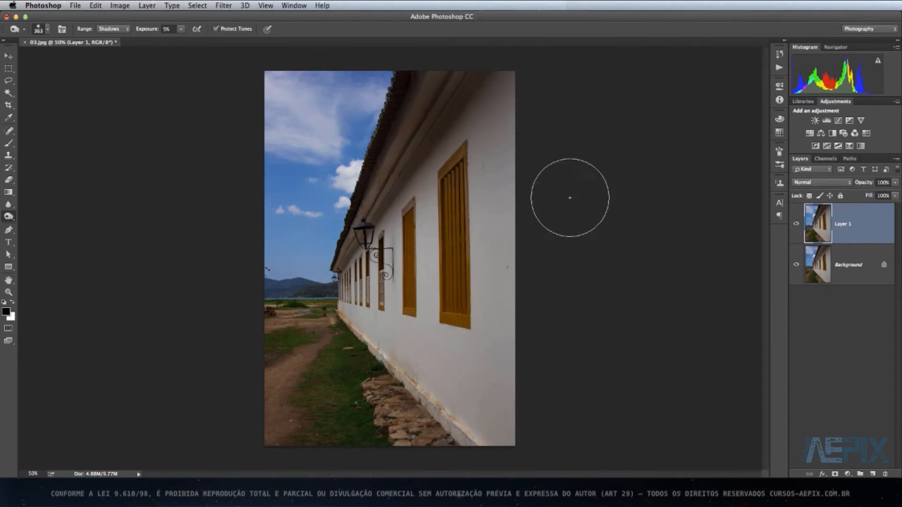
pyautogui.click(796, 226)
pyautogui.click(796, 226)
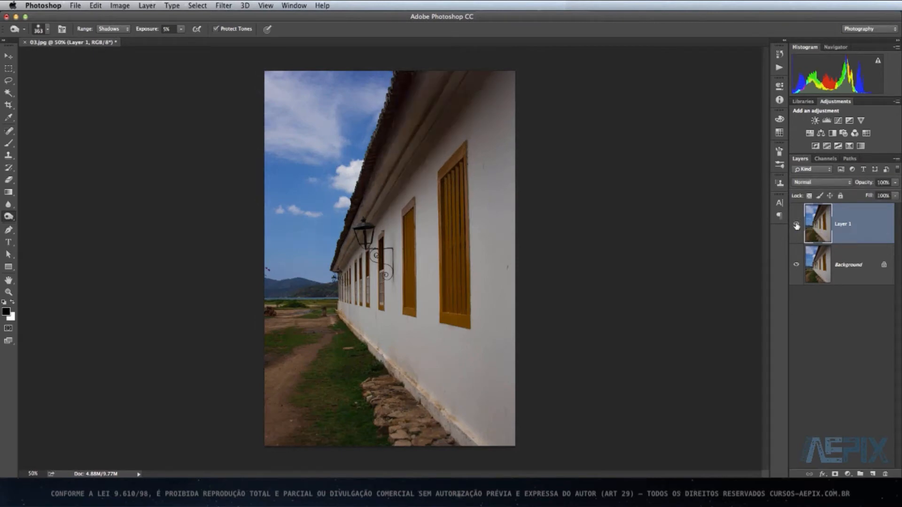
pyautogui.click(796, 226)
pyautogui.click(797, 226)
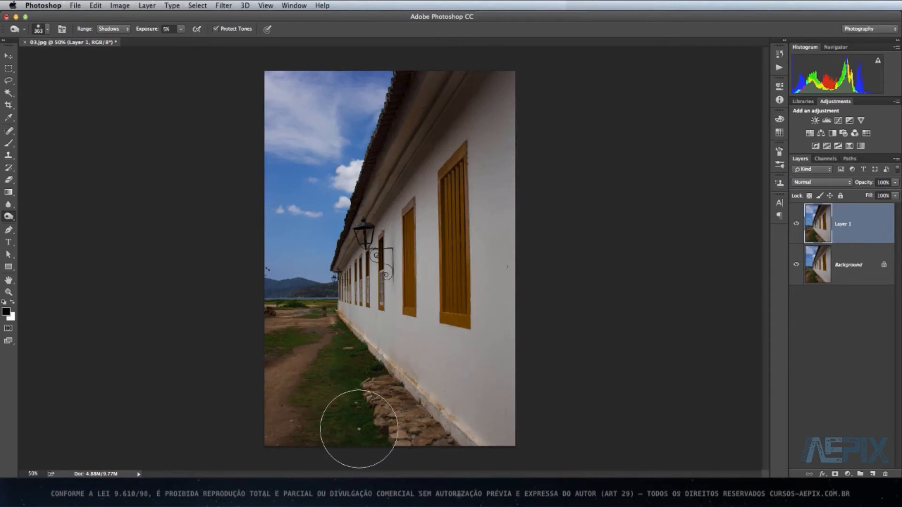
# Burn the shadows of the grass and ground, and darken the blue sky with the range set to Midtones.
pyautogui.moveTo(359, 428)
pyautogui.mouseDown()
pyautogui.moveTo(337, 395)
pyautogui.moveTo(352, 354)
pyautogui.moveTo(335, 344)
pyautogui.moveTo(333, 352)
pyautogui.moveTo(297, 317)
pyautogui.moveTo(286, 426)
pyautogui.moveTo(367, 405)
pyautogui.moveTo(364, 417)
pyautogui.moveTo(338, 398)
pyautogui.moveTo(345, 380)
pyautogui.moveTo(335, 341)
pyautogui.moveTo(321, 315)
pyautogui.moveTo(298, 309)
pyautogui.moveTo(308, 295)
pyautogui.moveTo(297, 291)
pyautogui.moveTo(302, 285)
pyautogui.moveTo(261, 285)
pyautogui.moveTo(319, 292)
pyautogui.moveTo(271, 287)
pyautogui.moveTo(370, 403)
pyautogui.moveTo(376, 386)
pyautogui.moveTo(402, 431)
pyautogui.moveTo(422, 440)
pyautogui.moveTo(405, 443)
pyautogui.moveTo(401, 418)
pyautogui.moveTo(384, 398)
pyautogui.moveTo(411, 445)
pyautogui.moveTo(374, 391)
pyautogui.moveTo(355, 392)
pyautogui.moveTo(300, 437)
pyautogui.moveTo(282, 418)
pyautogui.moveTo(356, 396)
pyautogui.mouseUp()
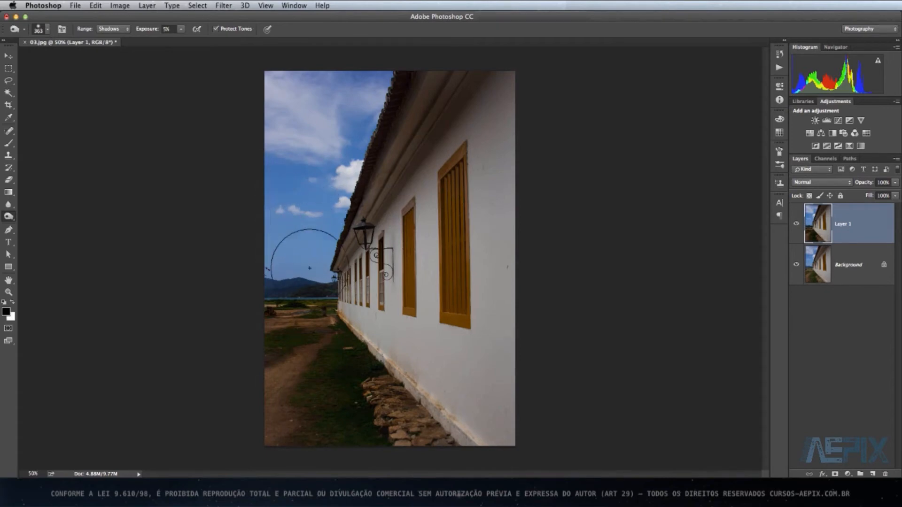
pyautogui.click(117, 32)
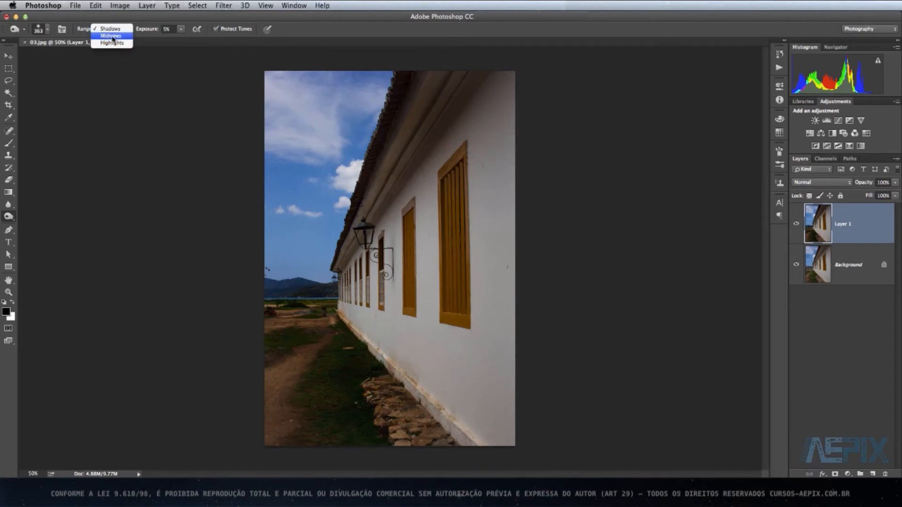
pyautogui.click(113, 39)
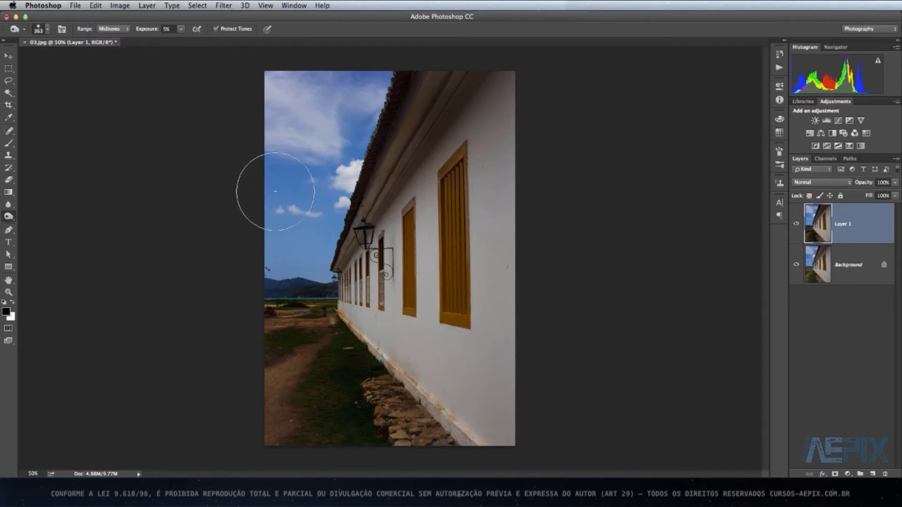
pyautogui.moveTo(282, 181)
pyautogui.mouseDown()
pyautogui.moveTo(284, 237)
pyautogui.moveTo(291, 211)
pyautogui.moveTo(274, 264)
pyautogui.moveTo(310, 245)
pyautogui.moveTo(357, 103)
pyautogui.moveTo(354, 126)
pyautogui.moveTo(356, 106)
pyautogui.moveTo(289, 101)
pyautogui.moveTo(280, 170)
pyautogui.moveTo(294, 193)
pyautogui.moveTo(277, 215)
pyautogui.moveTo(291, 230)
pyautogui.moveTo(291, 259)
pyautogui.moveTo(313, 259)
pyautogui.moveTo(306, 188)
pyautogui.moveTo(353, 105)
pyautogui.moveTo(344, 99)
pyautogui.moveTo(354, 75)
pyautogui.mouseUp()
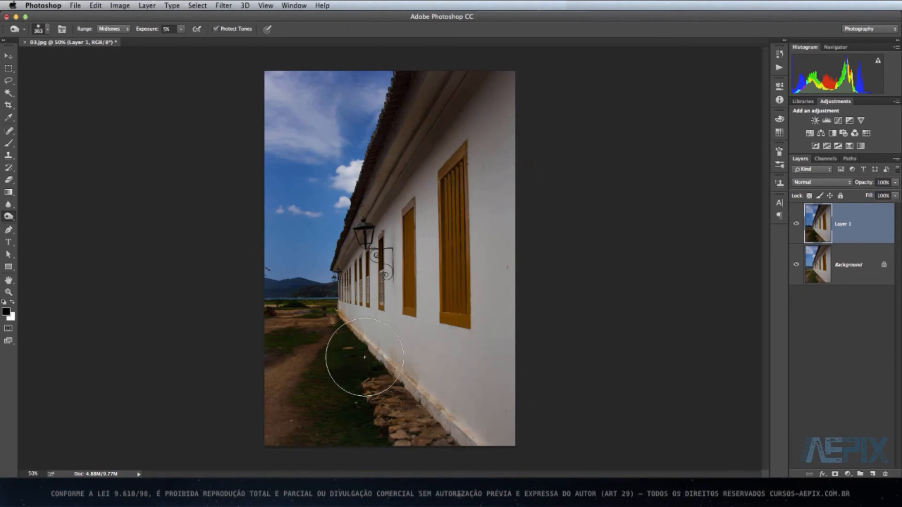
# Brighten the white wall with the Dodge tool, using the Highlights range, 5% exposure and a 324 px brush.
pyautogui.click(7, 218)
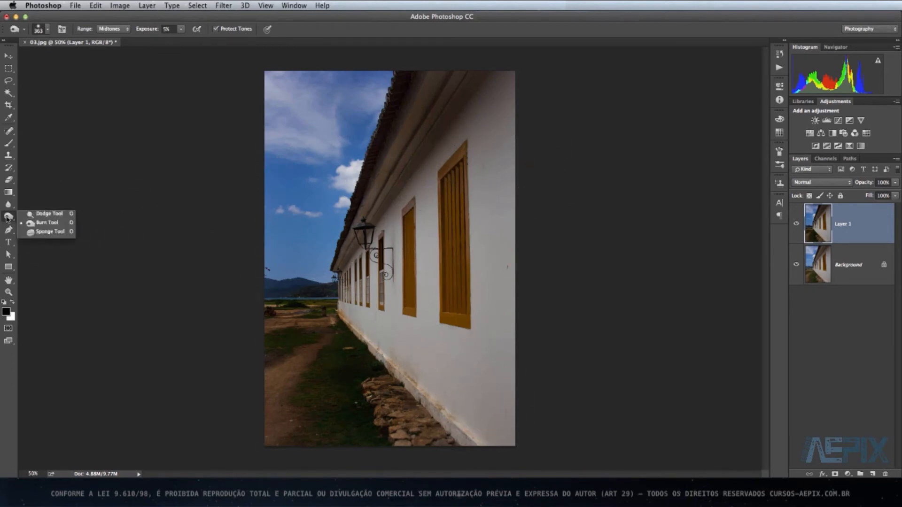
pyautogui.click(39, 217)
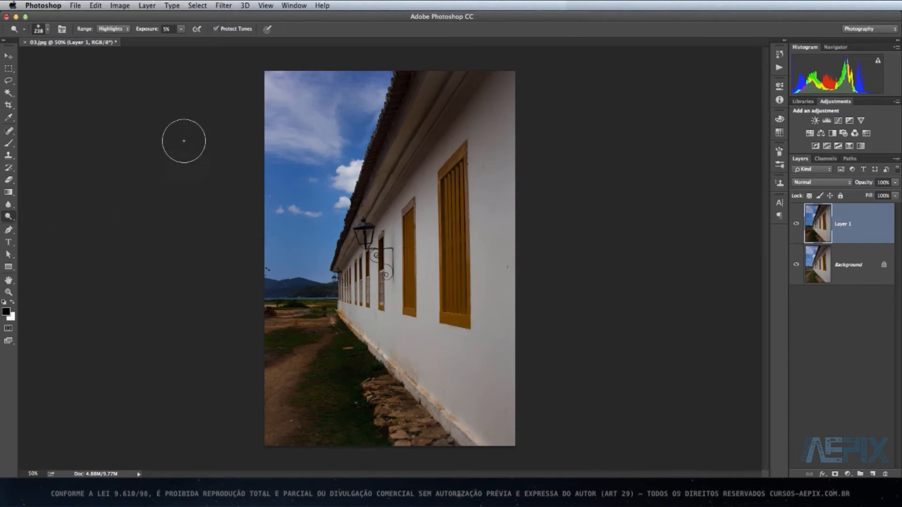
pyautogui.click(111, 30)
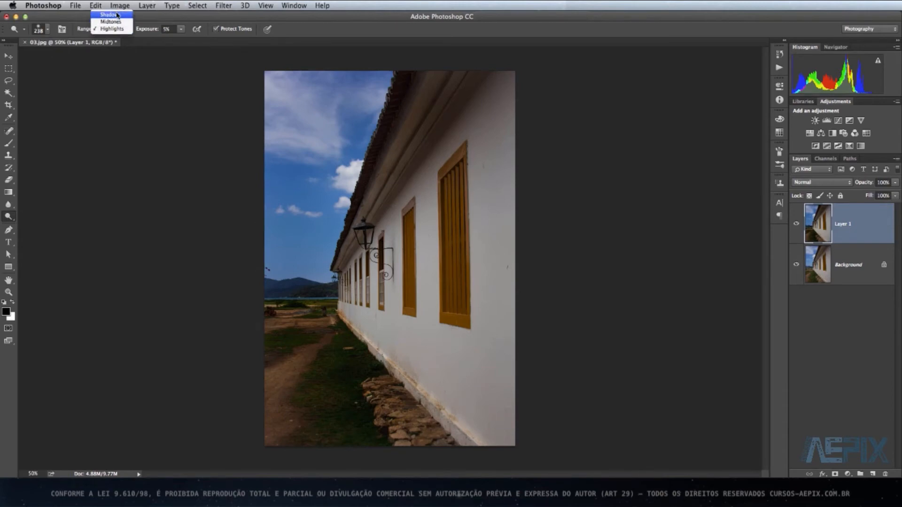
pyautogui.click(114, 30)
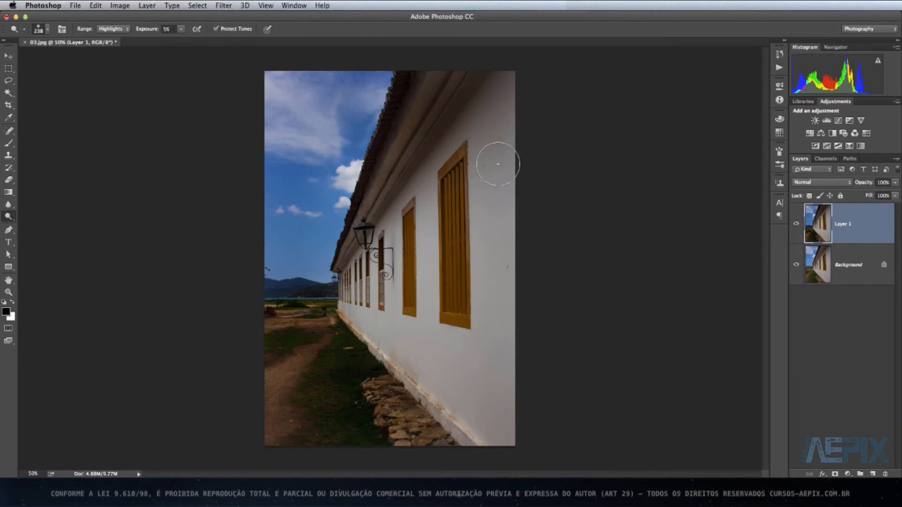
pyautogui.moveTo(469, 175); pyautogui.dragTo(480, 178)
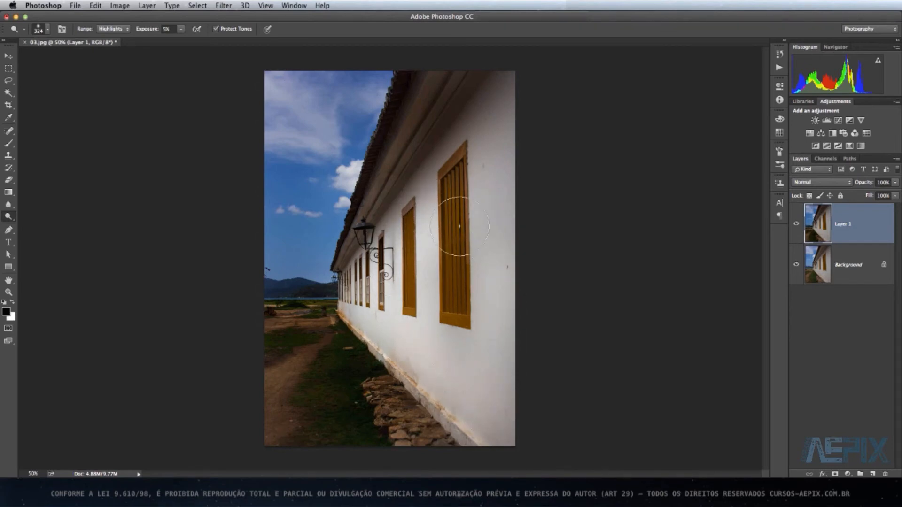
pyautogui.click(443, 244)
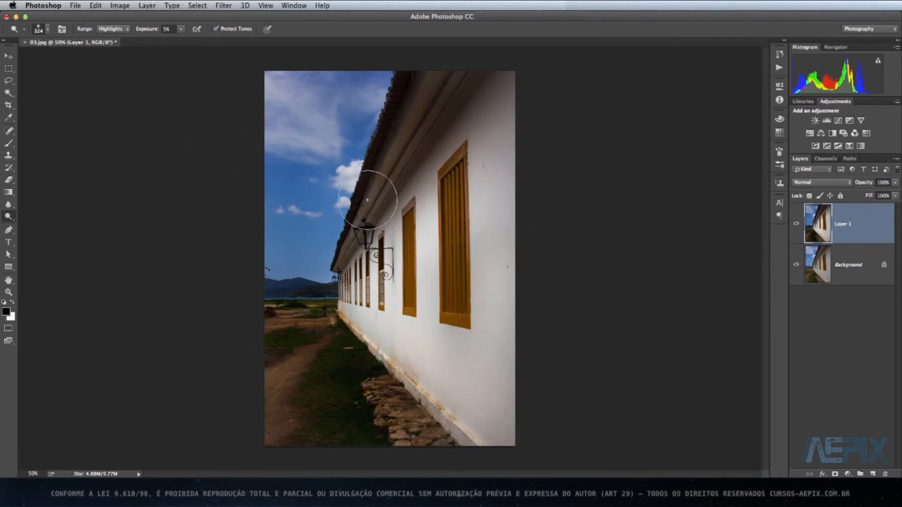
# Dodge the highlights of the clouds and compare Layer 1 with the original by toggling its visibility.
pyautogui.moveTo(305, 151)
pyautogui.mouseDown()
pyautogui.moveTo(298, 133)
pyautogui.moveTo(307, 148)
pyautogui.moveTo(265, 123)
pyautogui.moveTo(316, 92)
pyautogui.moveTo(284, 101)
pyautogui.moveTo(278, 89)
pyautogui.moveTo(300, 103)
pyautogui.moveTo(358, 97)
pyautogui.mouseUp()
pyautogui.moveTo(334, 194)
pyautogui.mouseDown()
pyautogui.moveTo(356, 171)
pyautogui.moveTo(339, 174)
pyautogui.moveTo(356, 167)
pyautogui.moveTo(342, 206)
pyautogui.moveTo(275, 209)
pyautogui.moveTo(297, 211)
pyautogui.moveTo(313, 124)
pyautogui.moveTo(253, 115)
pyautogui.moveTo(284, 152)
pyautogui.moveTo(348, 143)
pyautogui.moveTo(353, 172)
pyautogui.moveTo(313, 206)
pyautogui.moveTo(305, 263)
pyautogui.moveTo(333, 245)
pyautogui.moveTo(362, 243)
pyautogui.moveTo(324, 241)
pyautogui.moveTo(308, 250)
pyautogui.moveTo(317, 260)
pyautogui.moveTo(275, 250)
pyautogui.moveTo(287, 250)
pyautogui.moveTo(286, 221)
pyautogui.moveTo(306, 222)
pyautogui.moveTo(297, 206)
pyautogui.moveTo(355, 175)
pyautogui.moveTo(318, 134)
pyautogui.mouseUp()
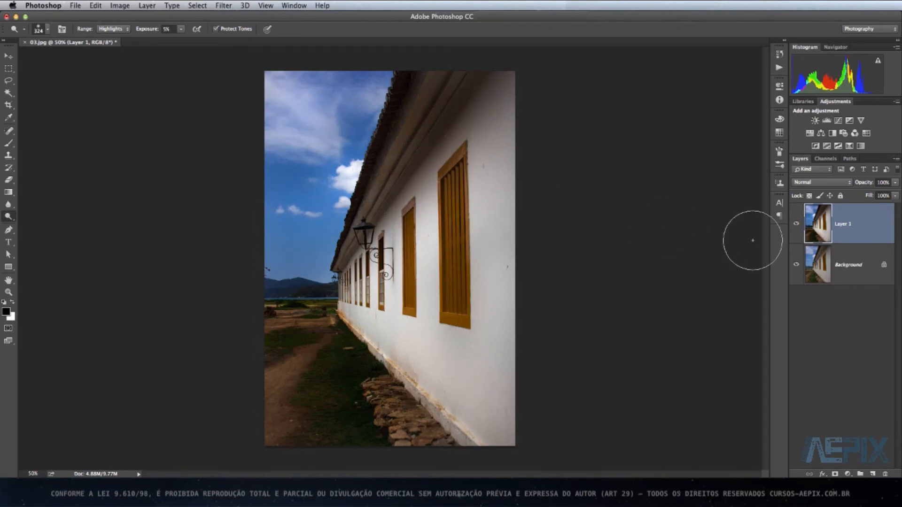
pyautogui.click(796, 225)
pyautogui.click(796, 225)
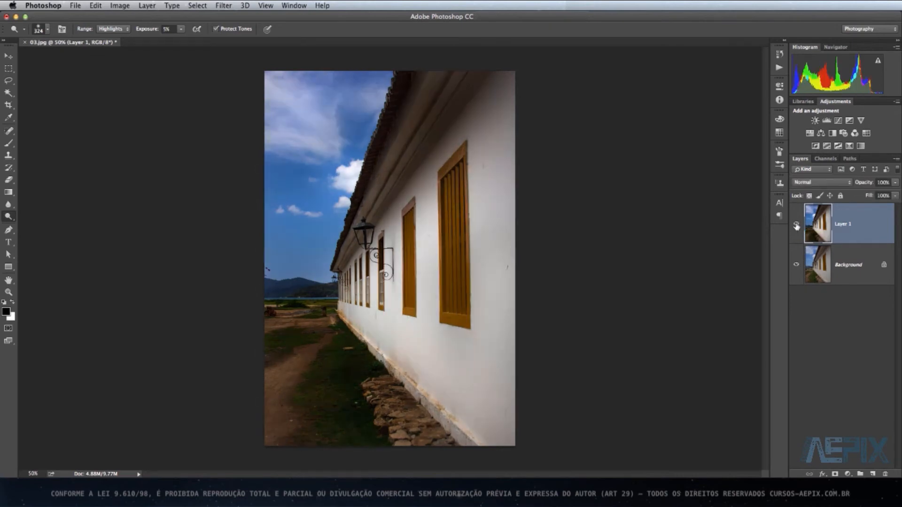
pyautogui.click(796, 226)
# Activate the Sponge tool in Saturate mode at 100% flow.
pyautogui.click(8, 217)
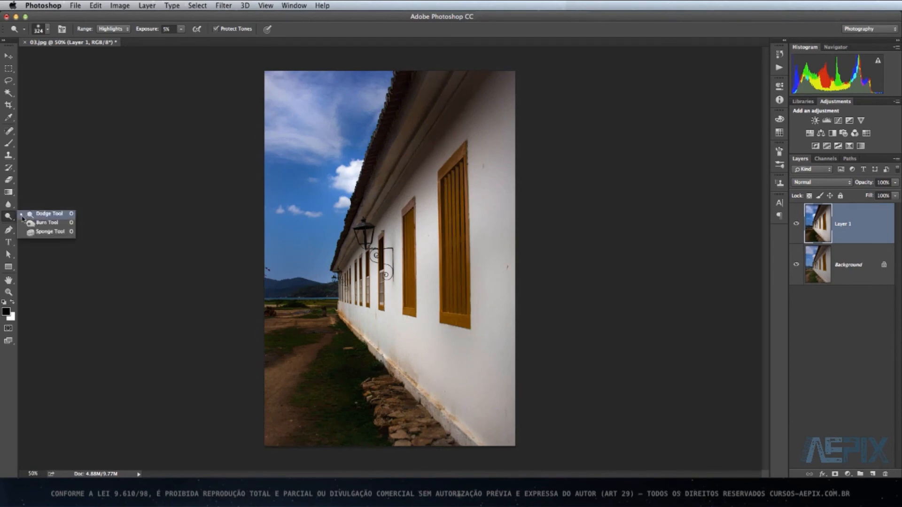
pyautogui.click(49, 234)
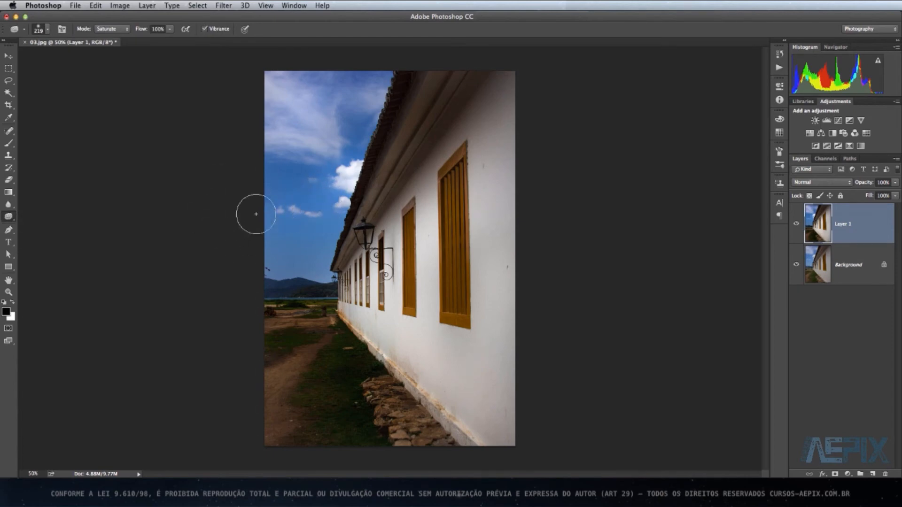
pyautogui.click(107, 31)
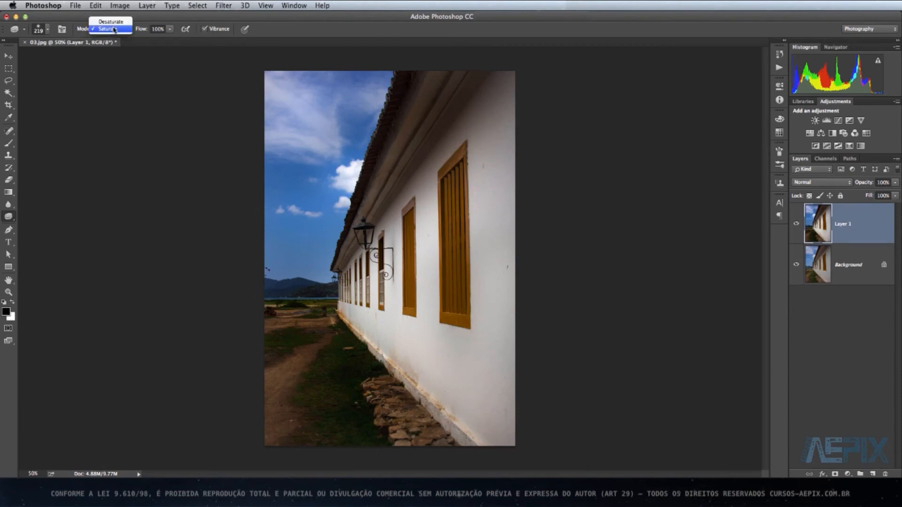
pyautogui.click(114, 29)
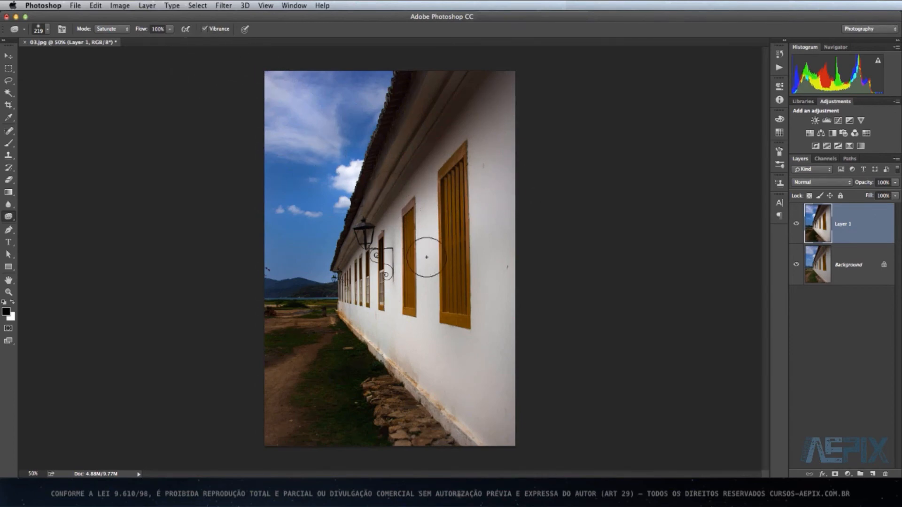
pyautogui.click(126, 31)
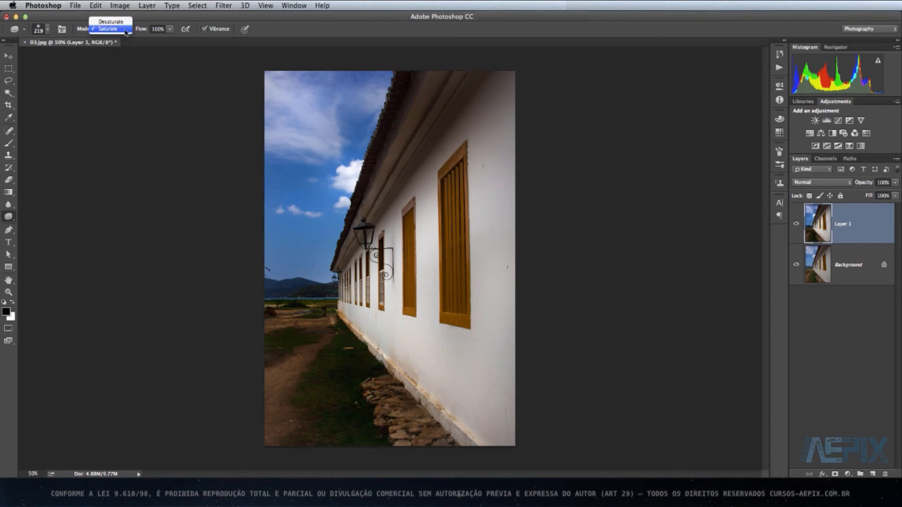
pyautogui.click(111, 21)
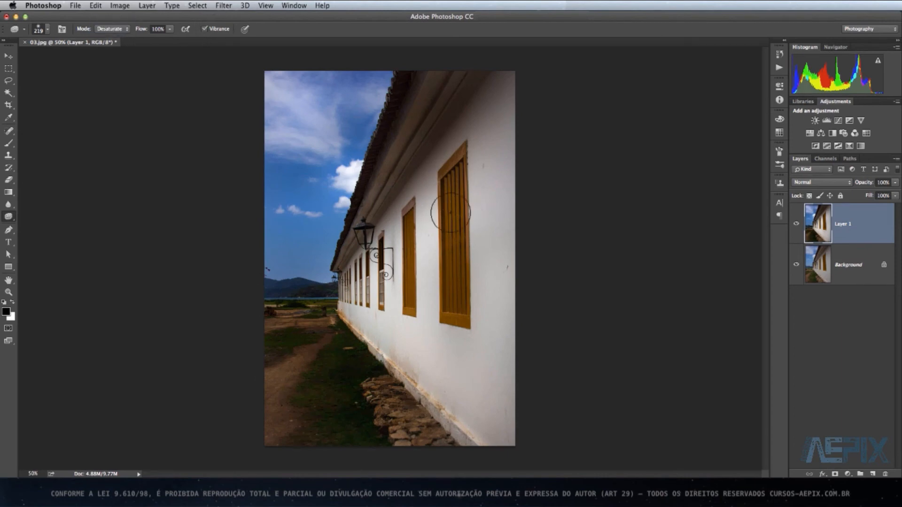
pyautogui.click(126, 31)
pyautogui.click(110, 22)
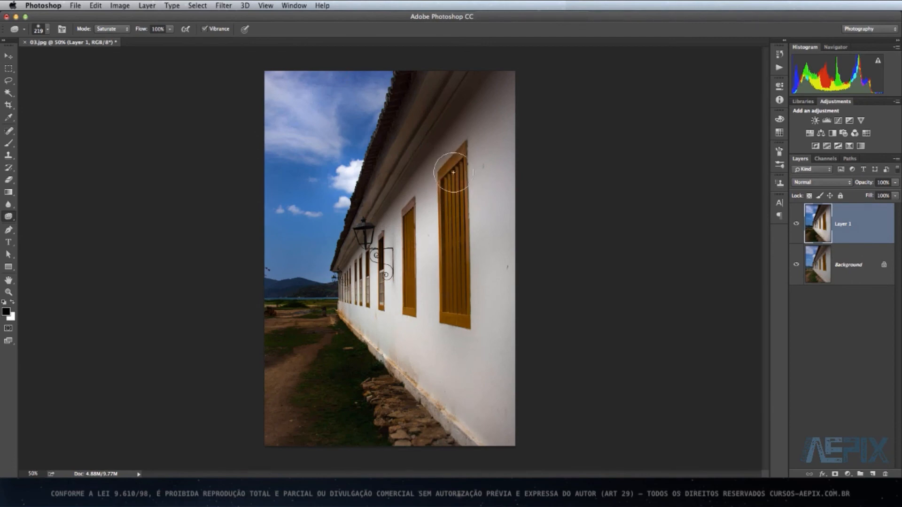
# Saturate the yellow window shutters along the wall with the 219 px sponge brush.
pyautogui.moveTo(446, 245)
pyautogui.mouseDown()
pyautogui.moveTo(454, 300)
pyautogui.moveTo(464, 216)
pyautogui.mouseUp()
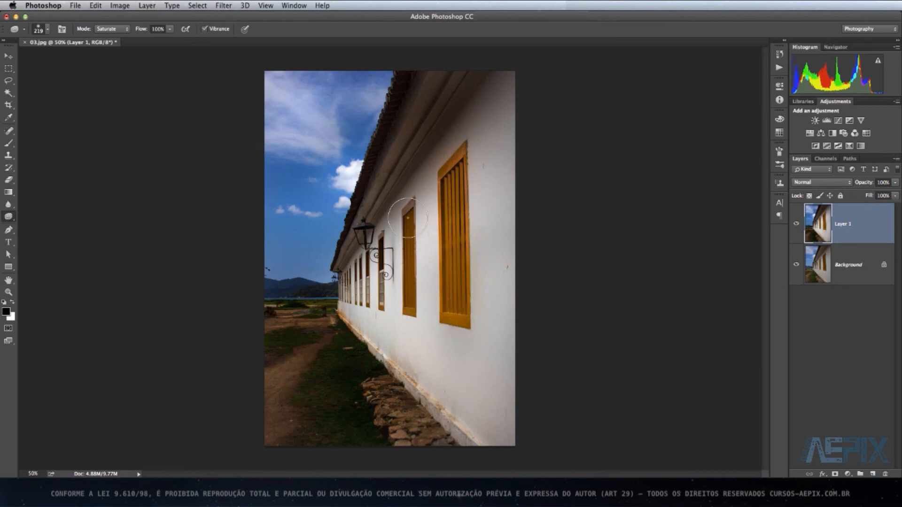
pyautogui.moveTo(405, 214); pyautogui.dragTo(410, 306)
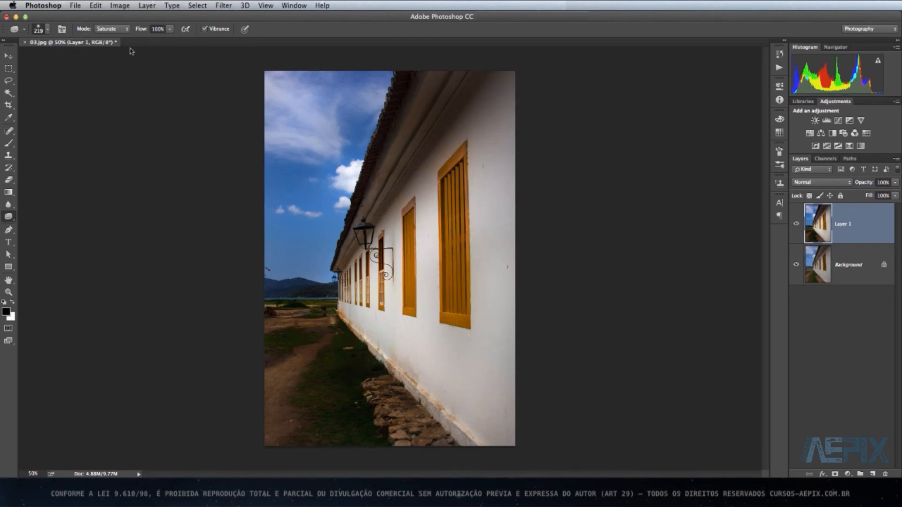
# Switch the Sponge tool to Desaturate mode and hide Layer 1 to compare the edits with the original photo.
pyautogui.click(125, 29)
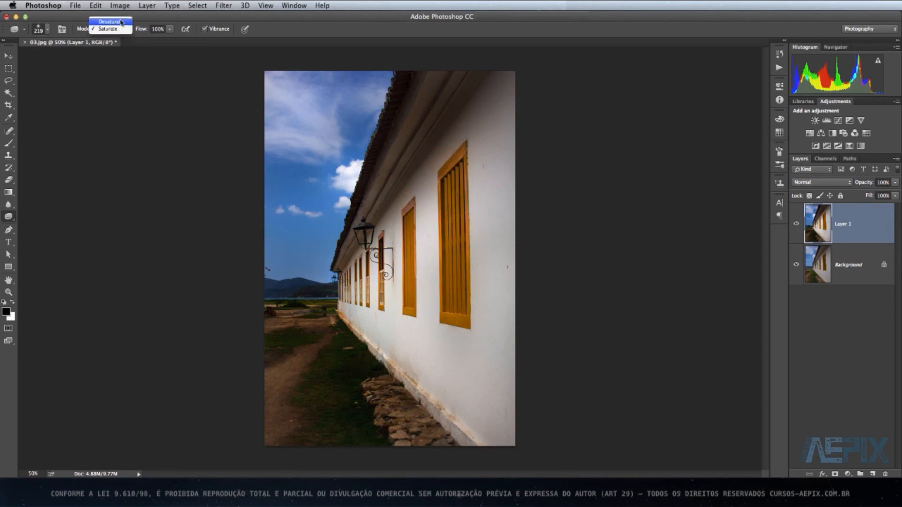
pyautogui.click(112, 22)
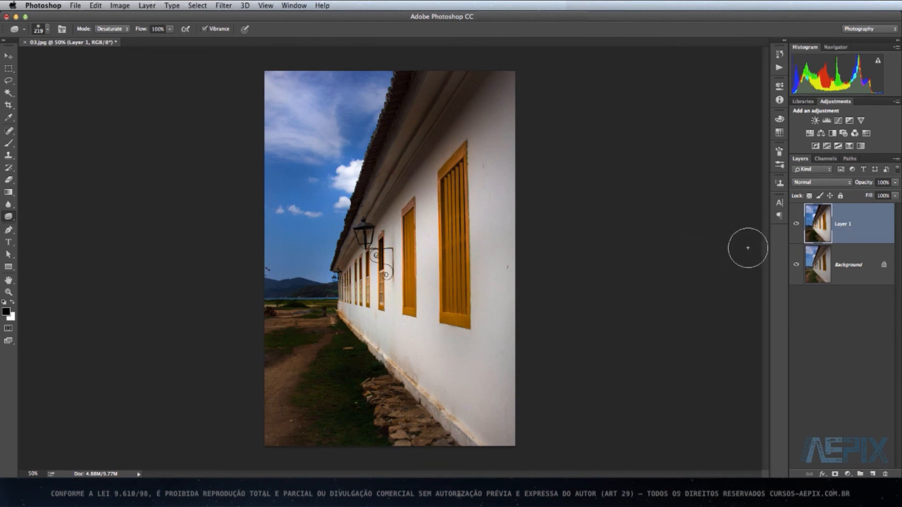
pyautogui.click(797, 226)
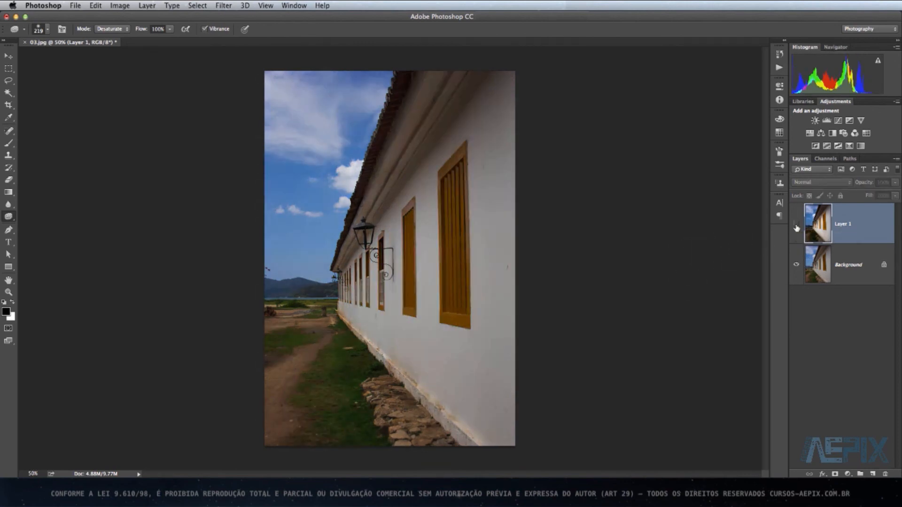